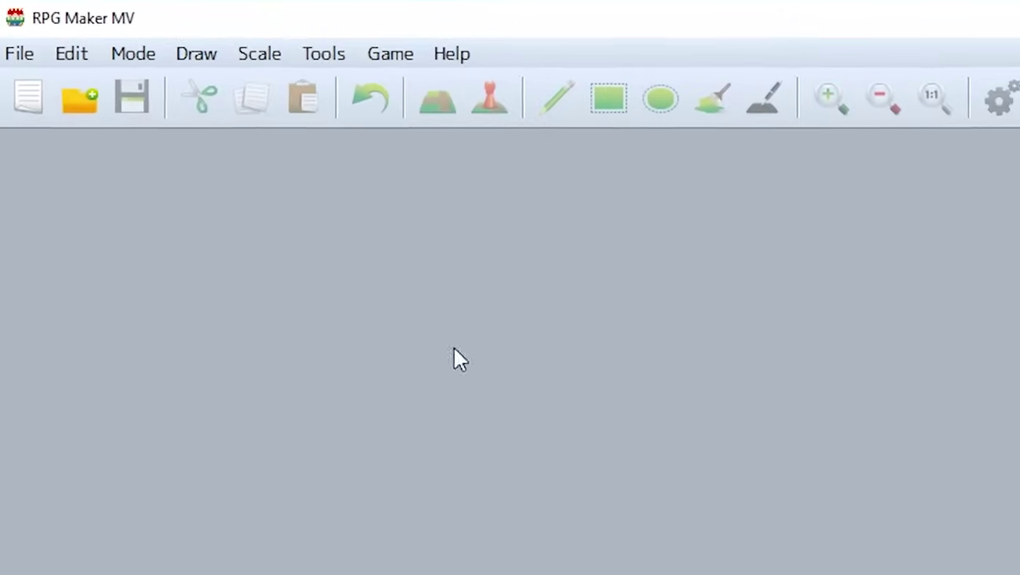
Create a new project named 'First RPG EVER' with the placeholder game title 'FJDKFDFJSDFLDSLFJSDKLFJDSL'.
left_click(29, 116)
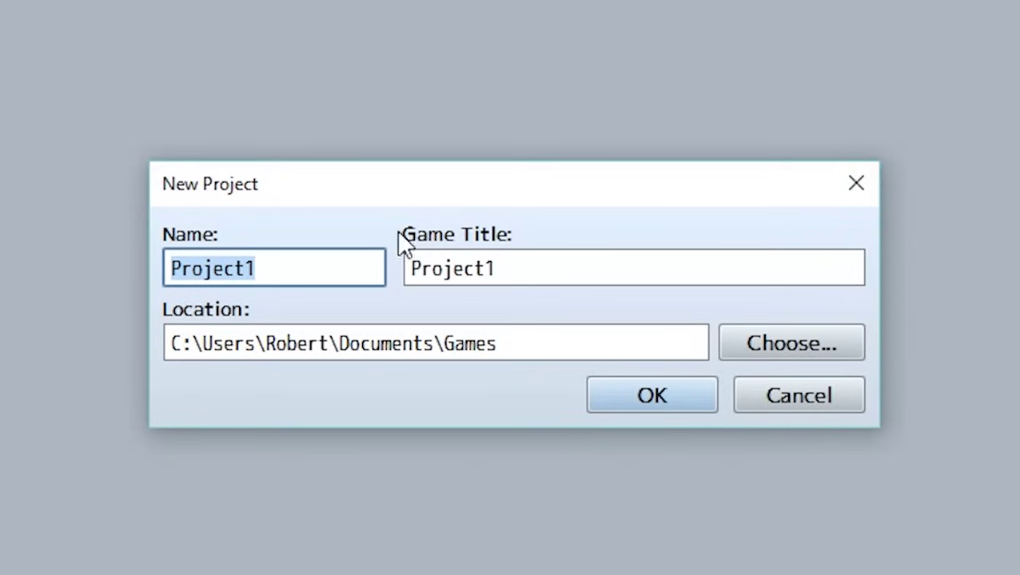
left_click(336, 268)
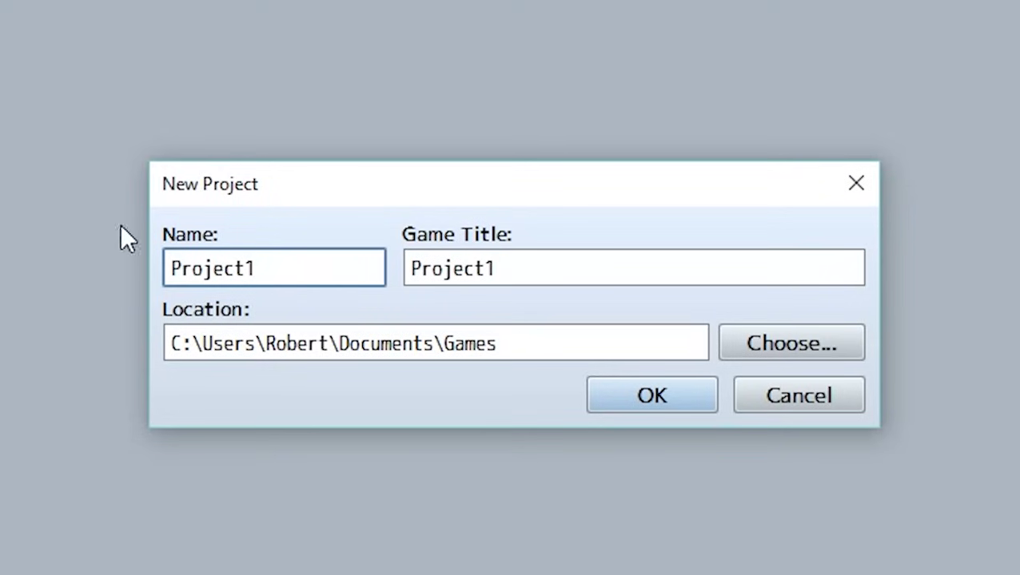
double_click(271, 257)
type("First RP")
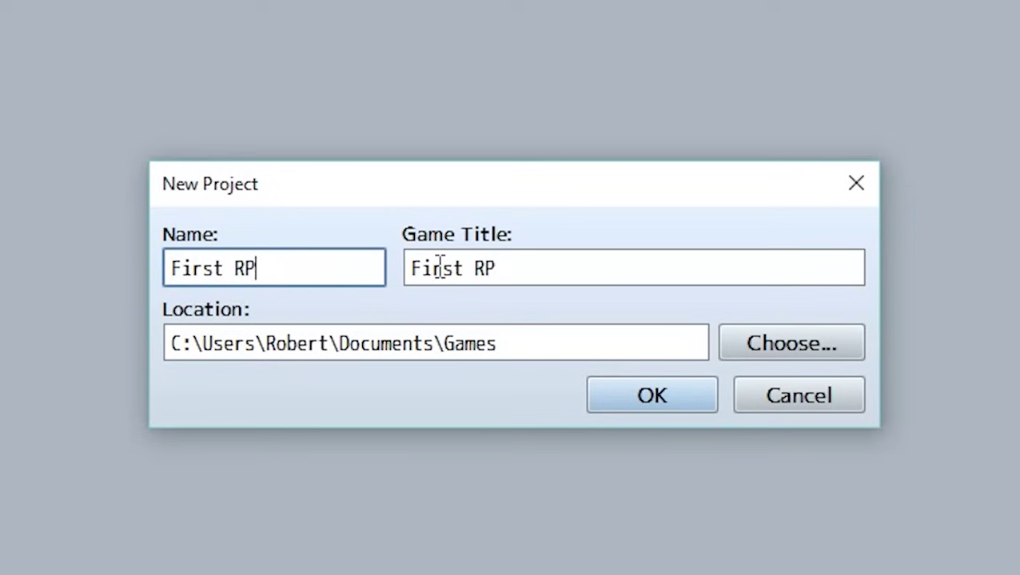
type("G EVER")
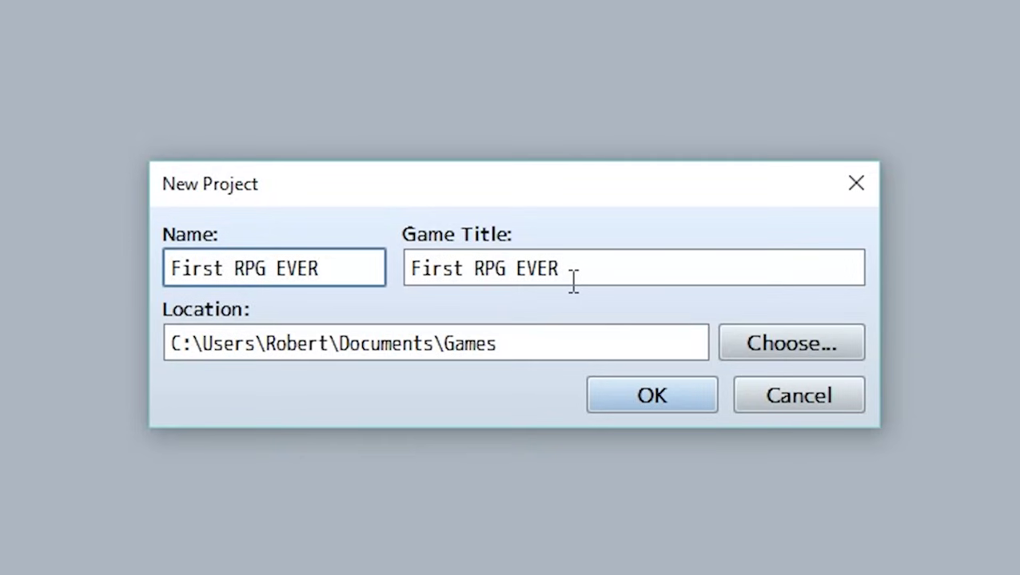
key("Tab")
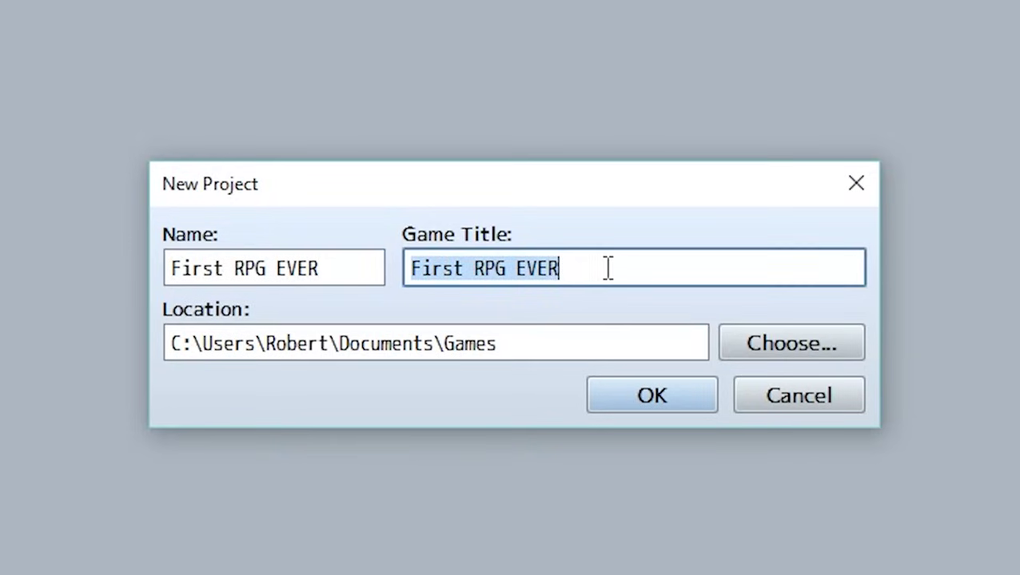
type("FJDKFDFJSDFLDSLFJSDKLFJDSL")
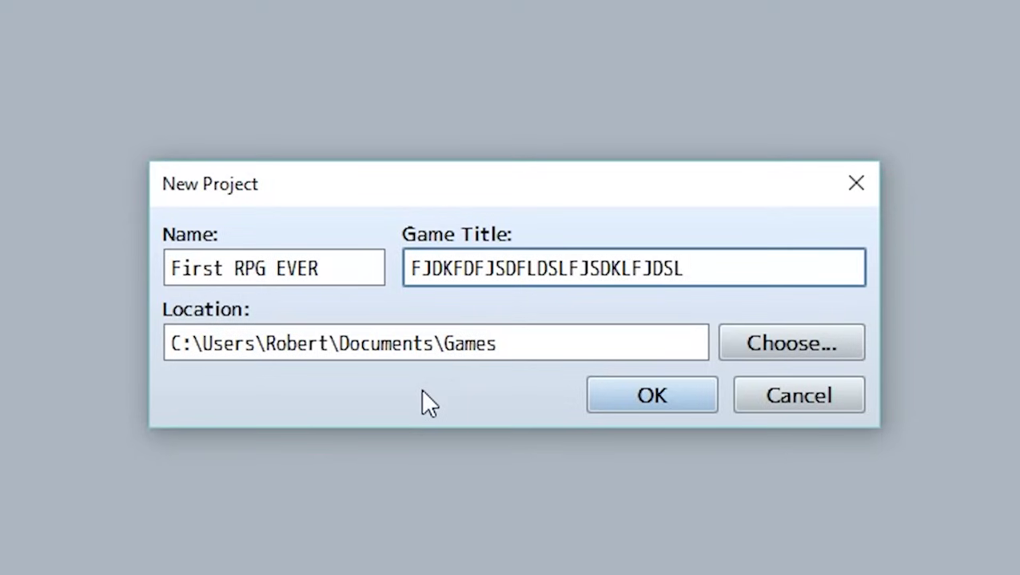
left_click(636, 399)
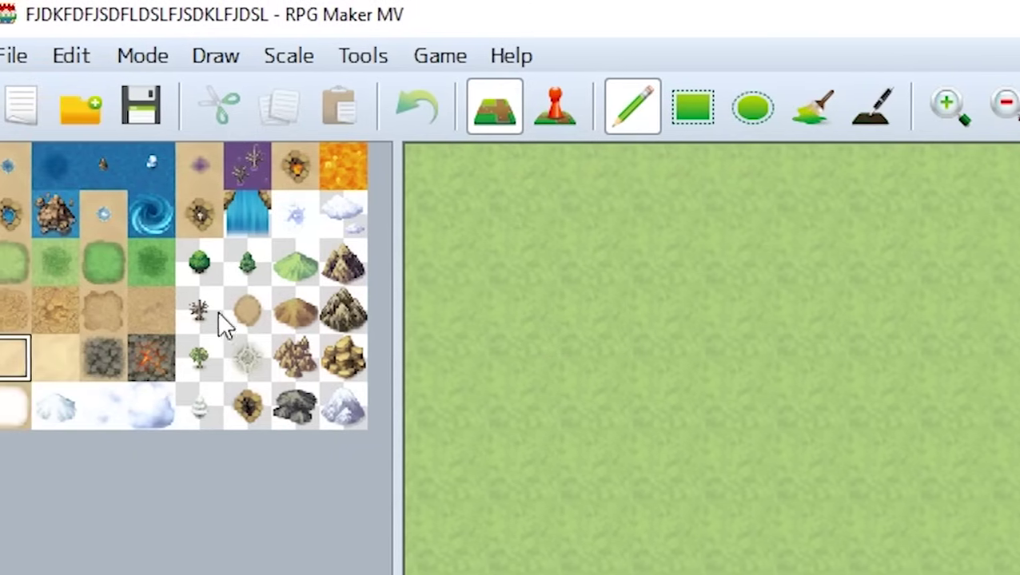
Paint sand paths down the left side, along the bottom and up to the top-right.
left_click(49, 310)
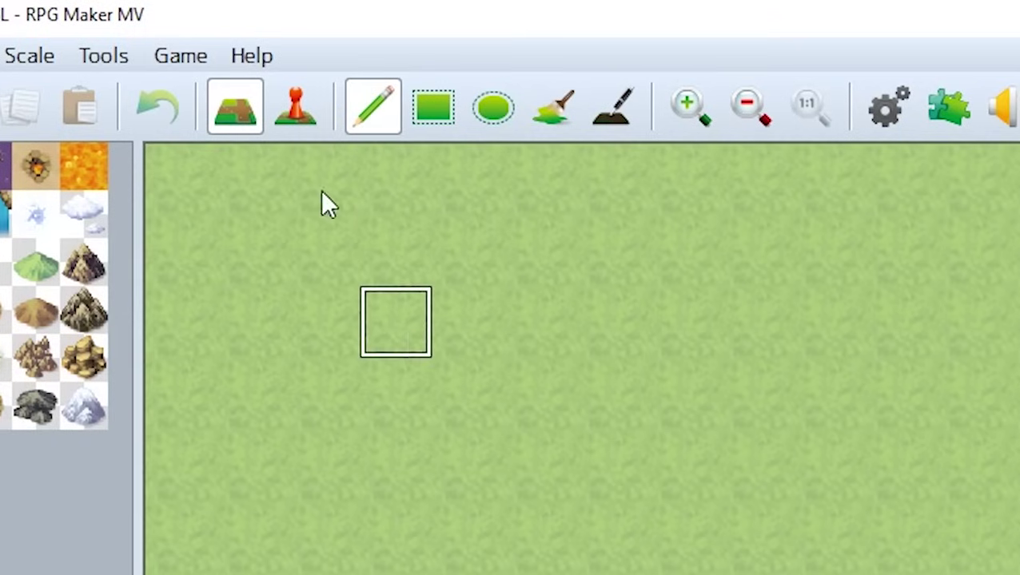
left_click_drag(319, 328, 302, 574)
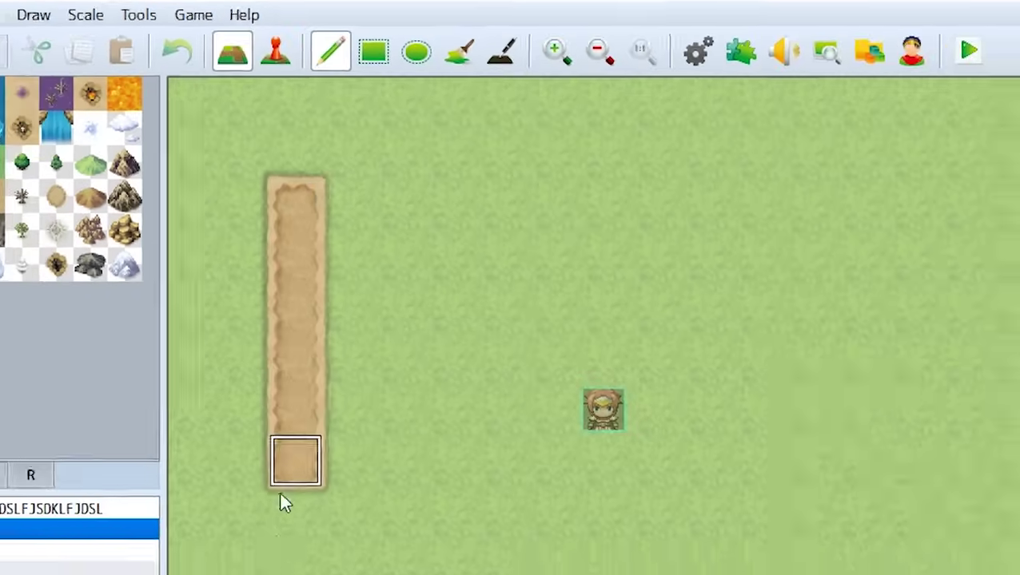
mouse_move(281, 502)
left_mouse_down()
mouse_move(321, 343)
mouse_move(246, 574)
mouse_move(658, 574)
left_mouse_up()
mouse_move(556, 491)
left_mouse_down()
mouse_move(673, 448)
mouse_move(660, 435)
mouse_move(729, 456)
mouse_move(733, 359)
mouse_move(773, 284)
mouse_move(778, 238)
mouse_move(649, 179)
mouse_move(663, 153)
mouse_move(699, 229)
left_mouse_up()
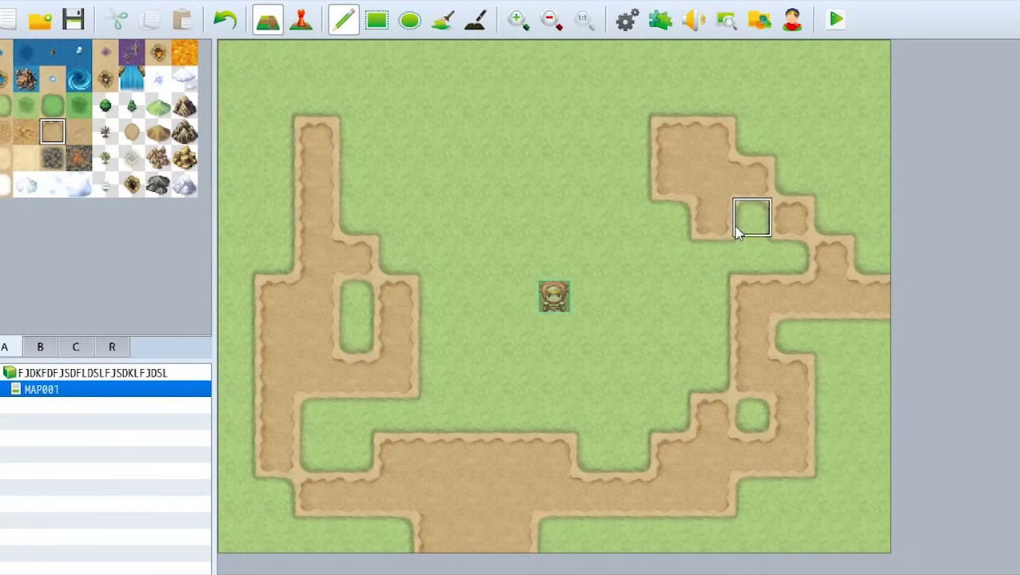
Fill a rectangular block of forest bushes near the top of the map.
left_click(116, 106)
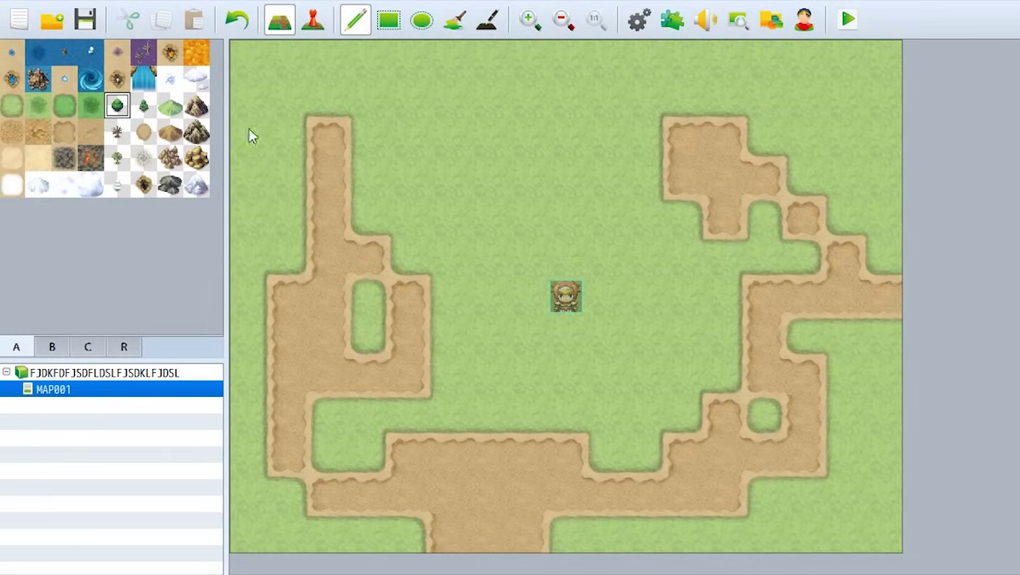
left_click(387, 20)
left_click_drag(366, 99, 639, 209)
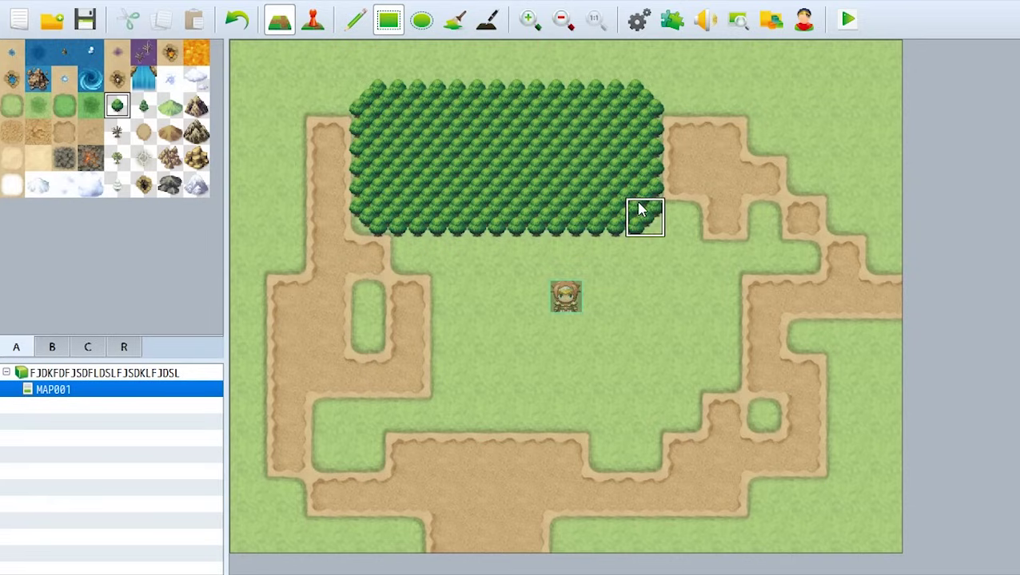
Draw an elliptical snow area over the lower middle of the map.
left_click(422, 30)
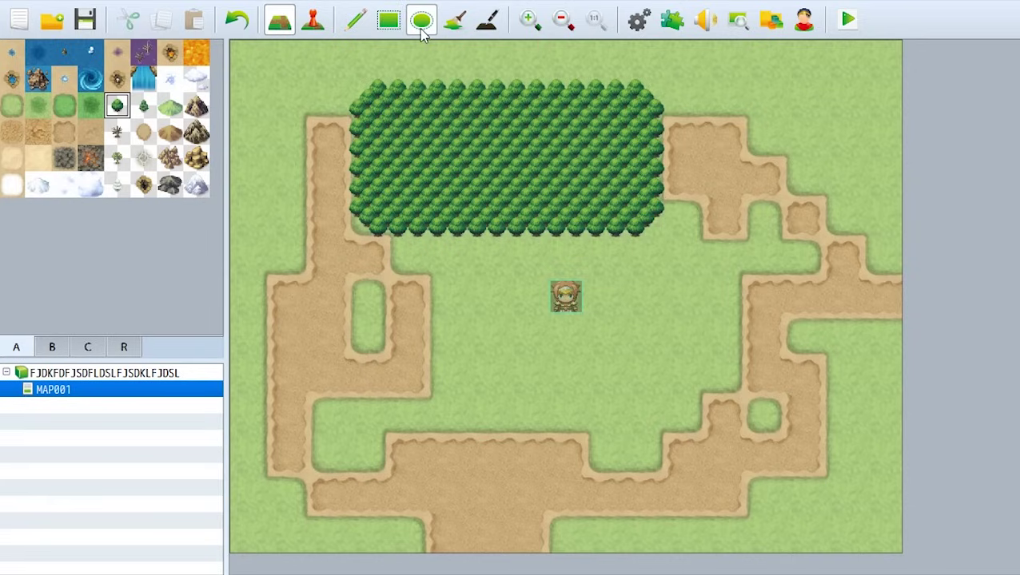
left_click(64, 184)
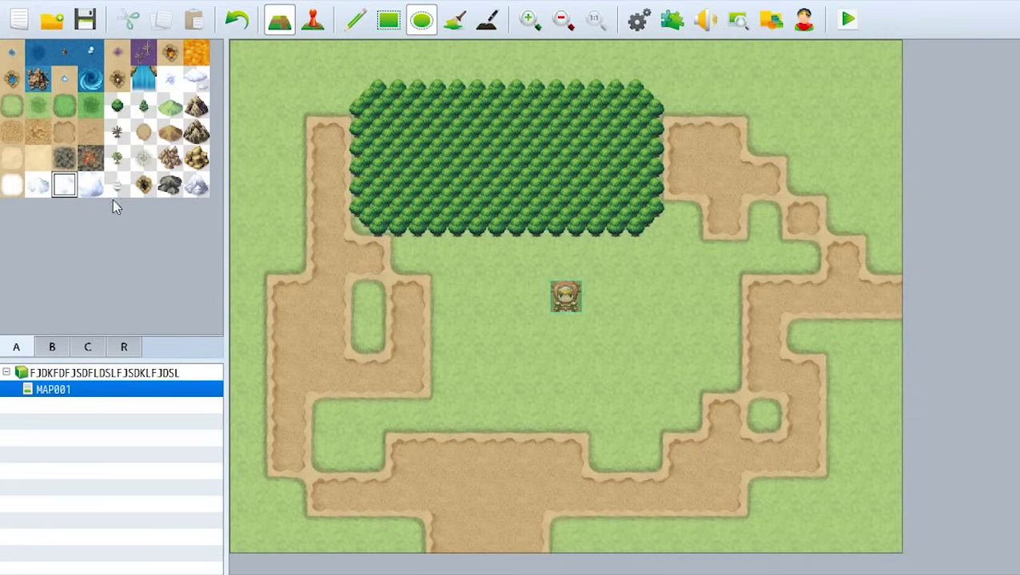
left_click_drag(371, 375, 779, 518)
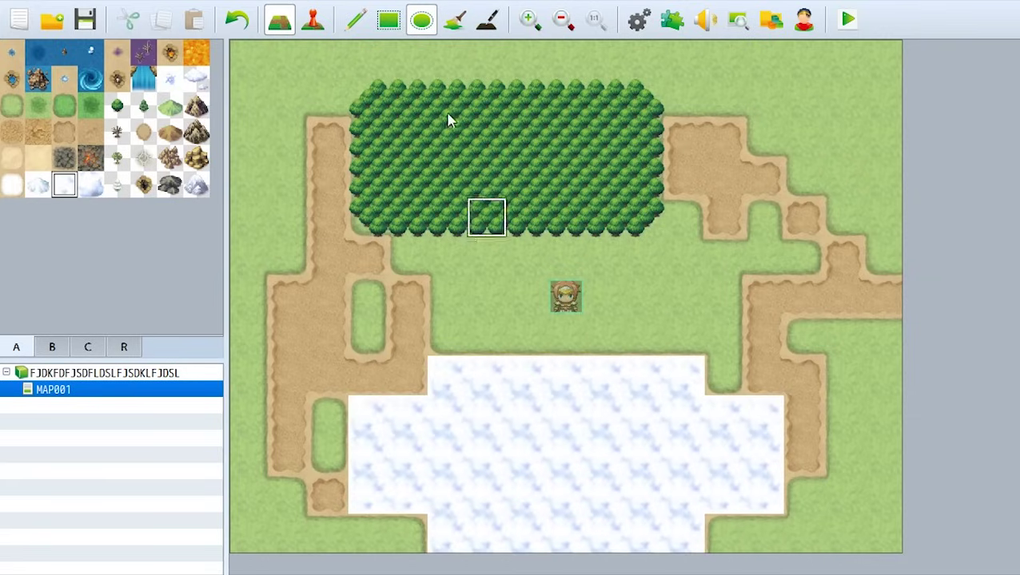
Flood-fill the snowy area with mountain tiles.
left_click(452, 26)
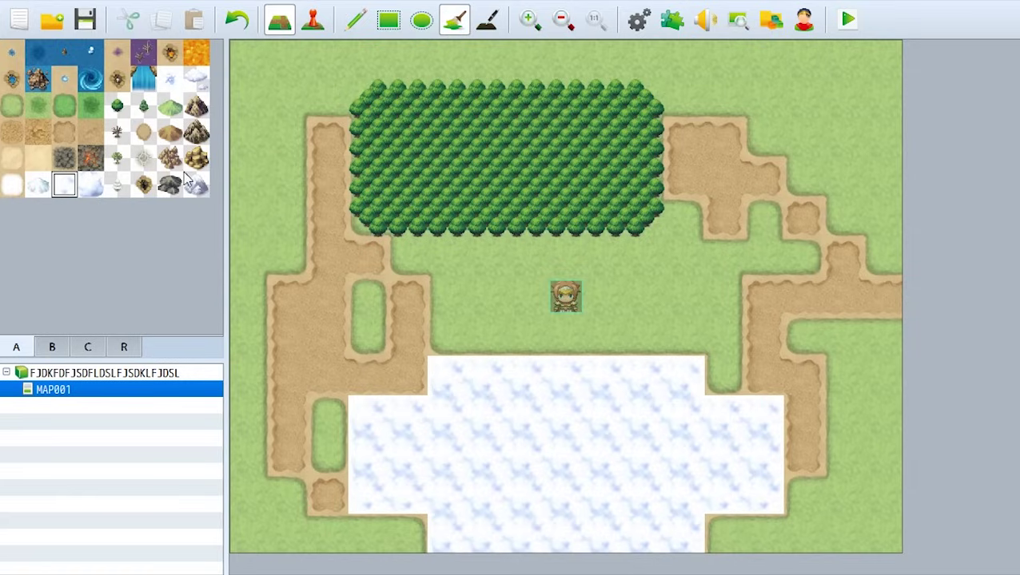
left_click(122, 157)
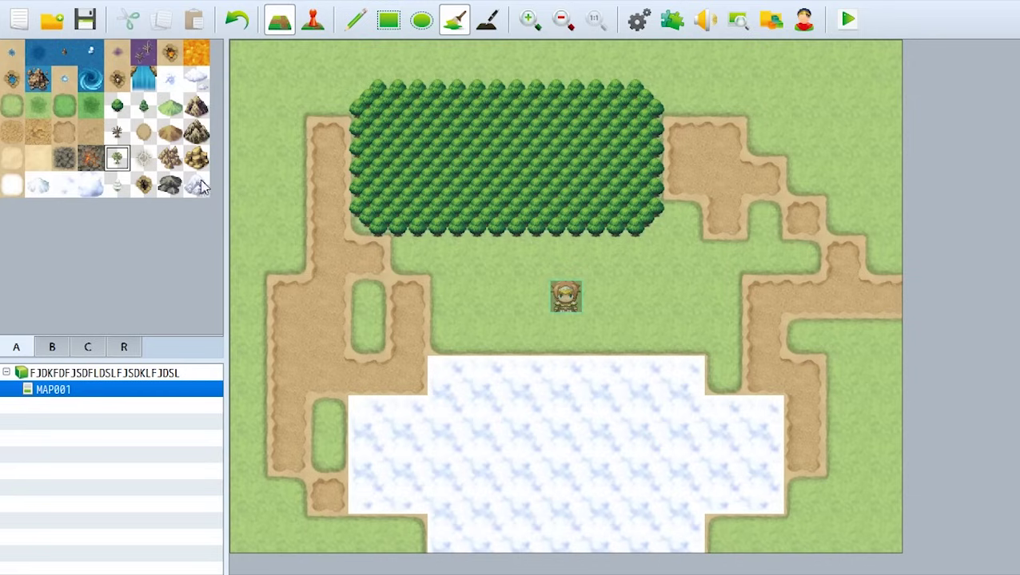
left_click(195, 133)
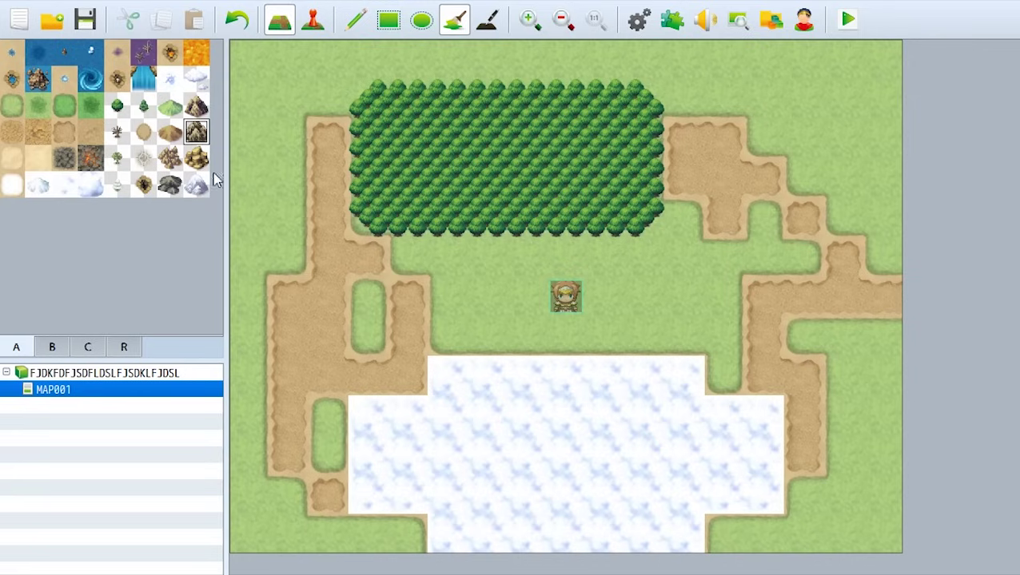
left_click(560, 489)
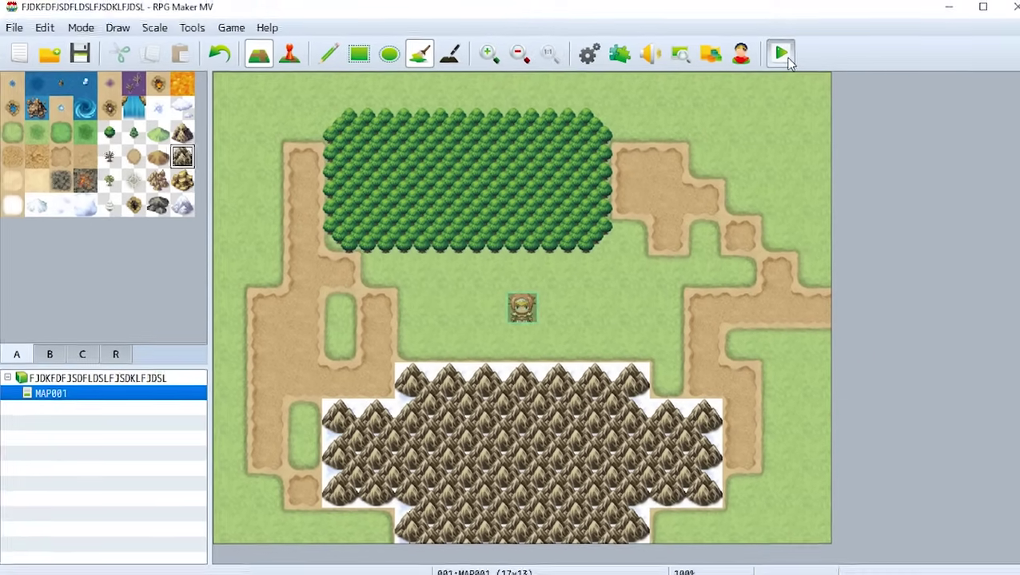
Save the map, launch a playtest and start a new game from the title screen.
left_click(783, 56)
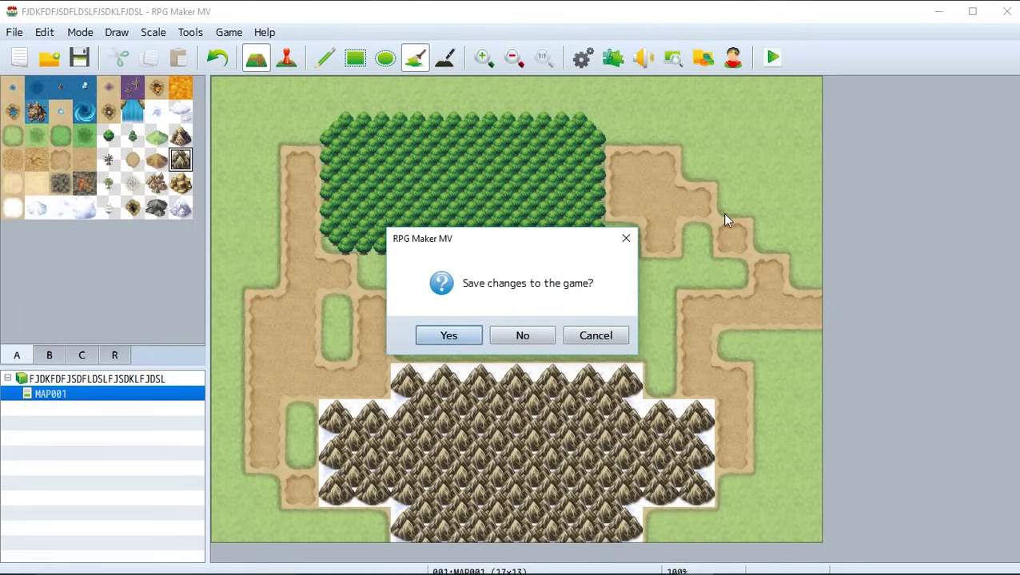
left_click(450, 336)
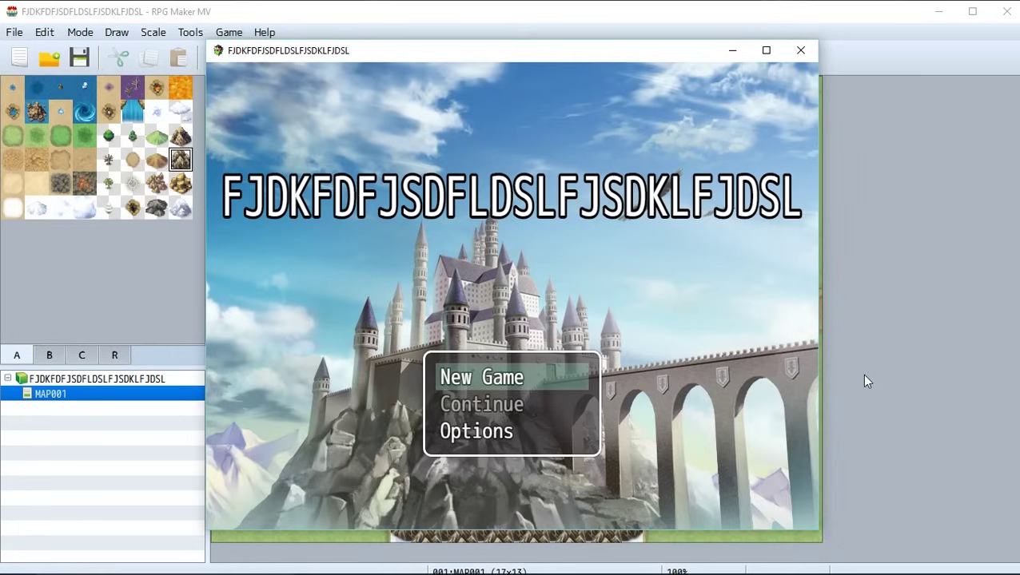
key("Return")
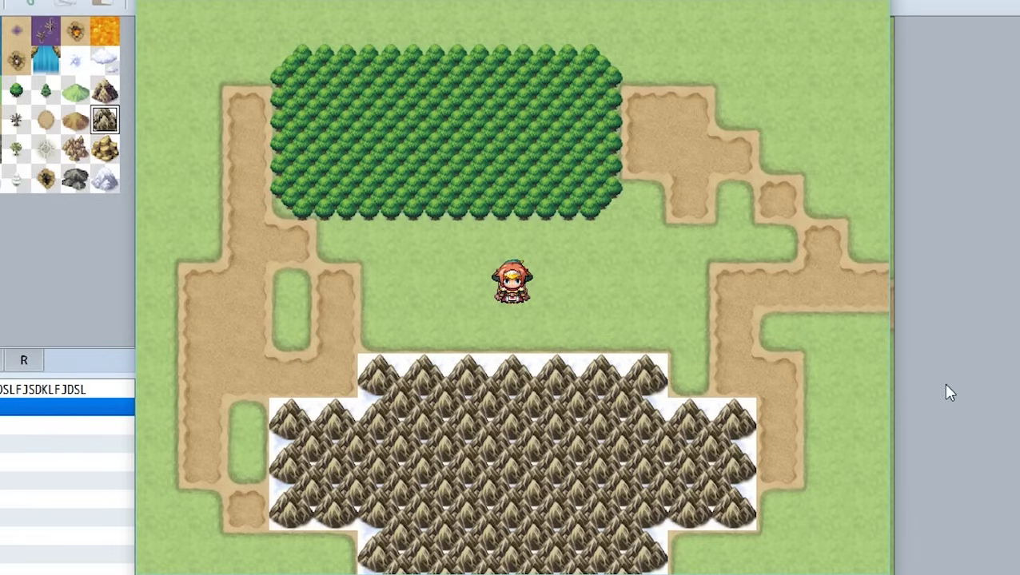
Walk the party through the forest, along the paths and across the grass with the arrow keys.
key("Left")
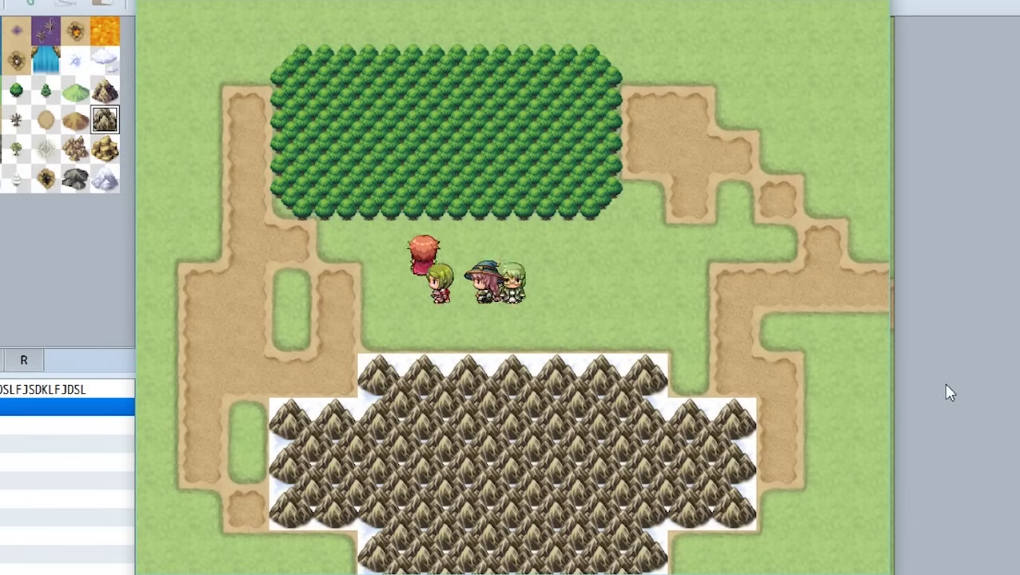
key("Up")
key("Up")
key("Up")
key("Right")
key("Right")
key("Right")
key("Right")
key("Right")
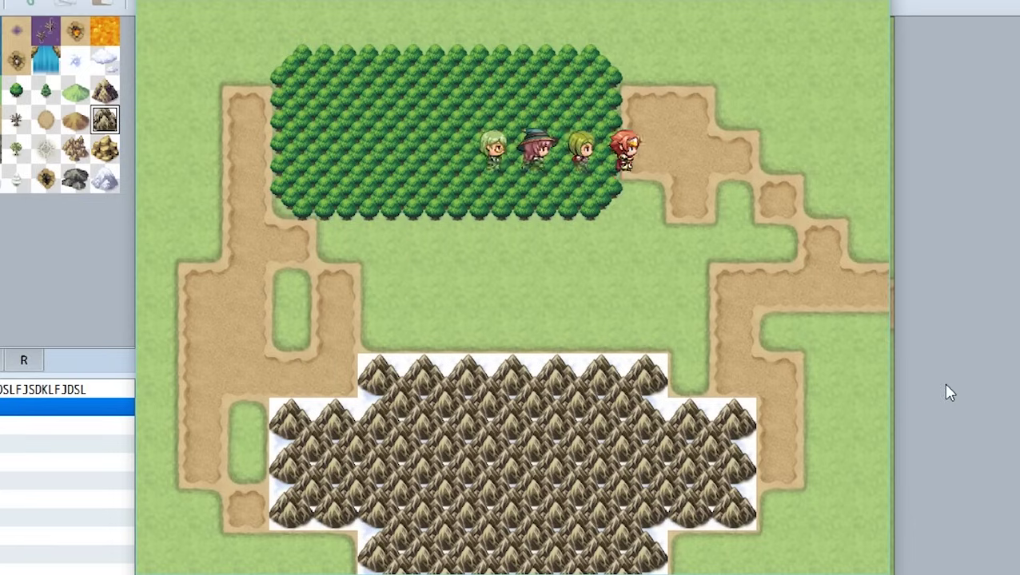
key("Right")
key("Right")
key("Right")
key("Down")
key("Down")
key("Down")
key("Down")
key("Down")
key("Down")
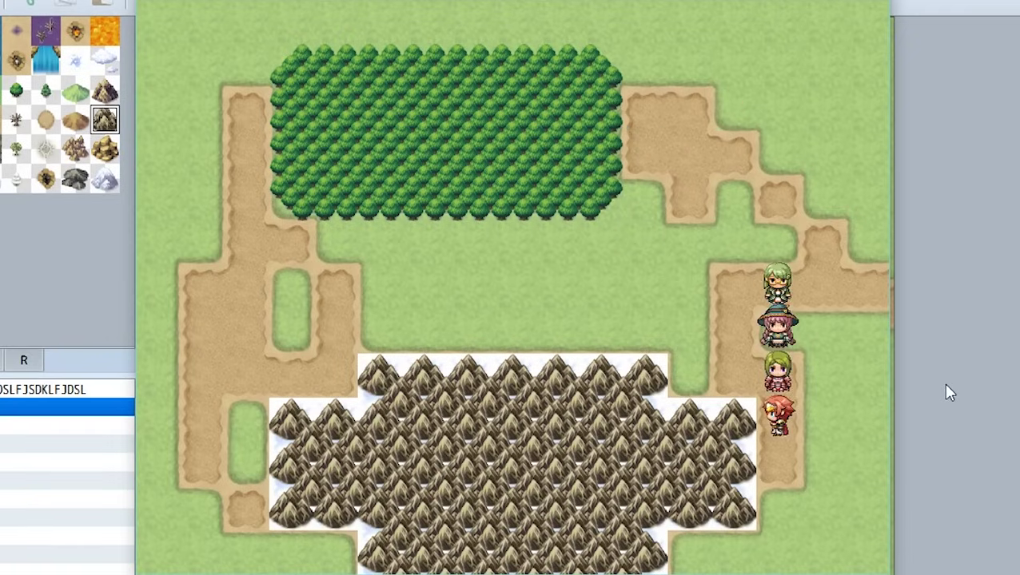
key("Left")
key("Up")
key("Up")
key("Up")
key("Left")
key("Left")
key("Left")
key("Left")
key("Left")
key("Left")
key("Down")
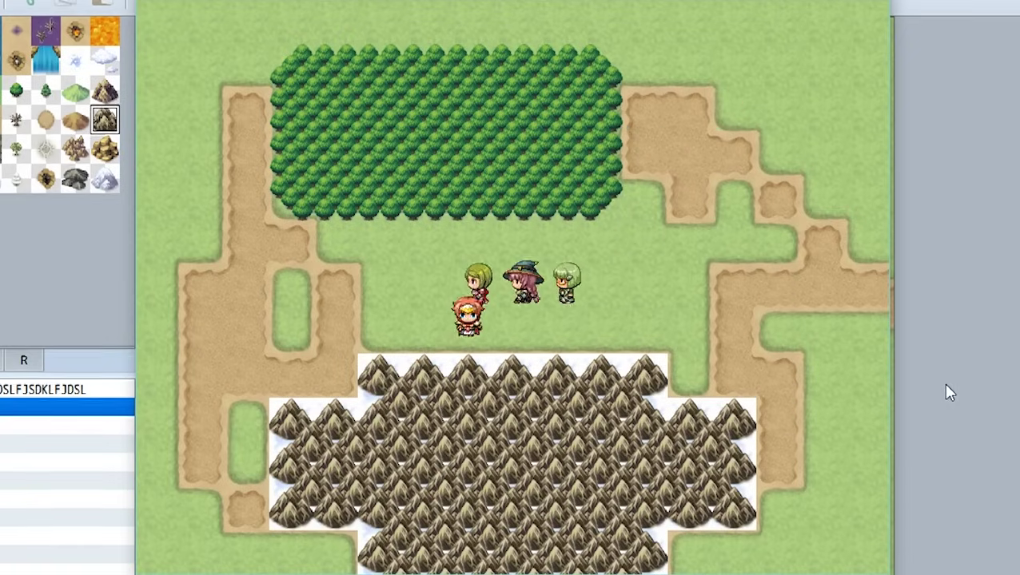
key("Left")
key("Left")
key("Left")
key("Left")
key("Left")
key("Down")
key("Down")
key("Left")
key("Up")
key("Up")
key("Up")
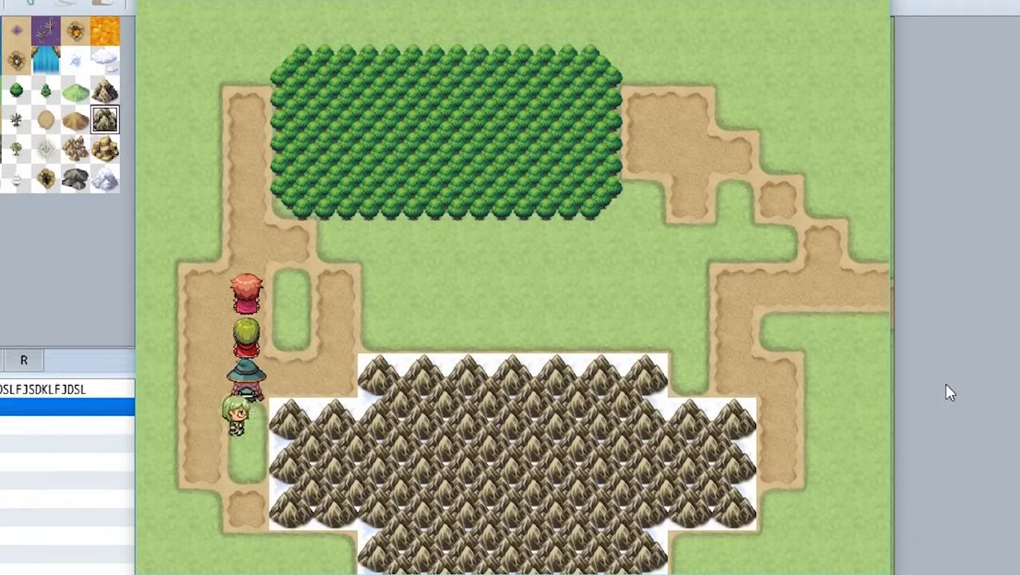
key("Up")
key("Up")
key("Right")
key("Right")
key("Right")
key("Up")
key("Right")
key("Right")
key("Right")
key("Left")
key("Left")
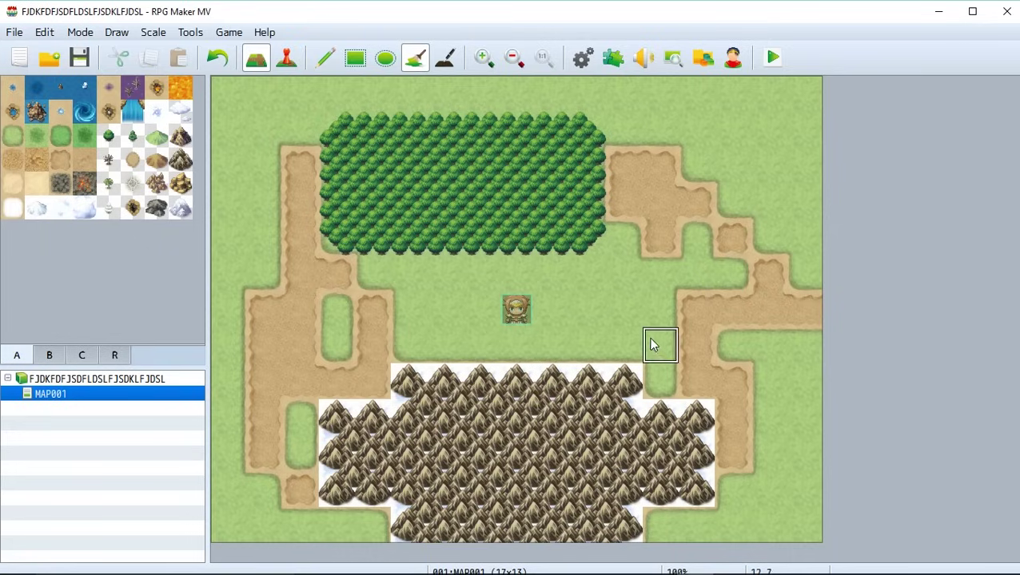
With the Pencil, paint grass over parts of the dirt paths and extend the forest across them.
left_click(325, 58)
mouse_move(284, 209)
left_mouse_down()
mouse_move(287, 242)
mouse_move(397, 340)
mouse_move(440, 282)
mouse_move(210, 329)
left_mouse_up()
left_click(732, 274)
left_click(696, 238)
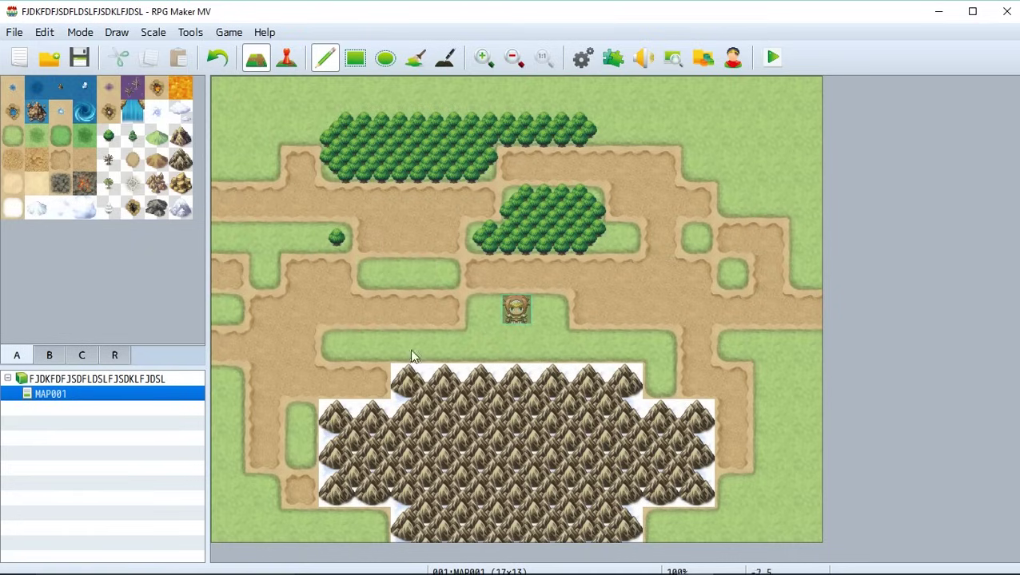
left_click(443, 379)
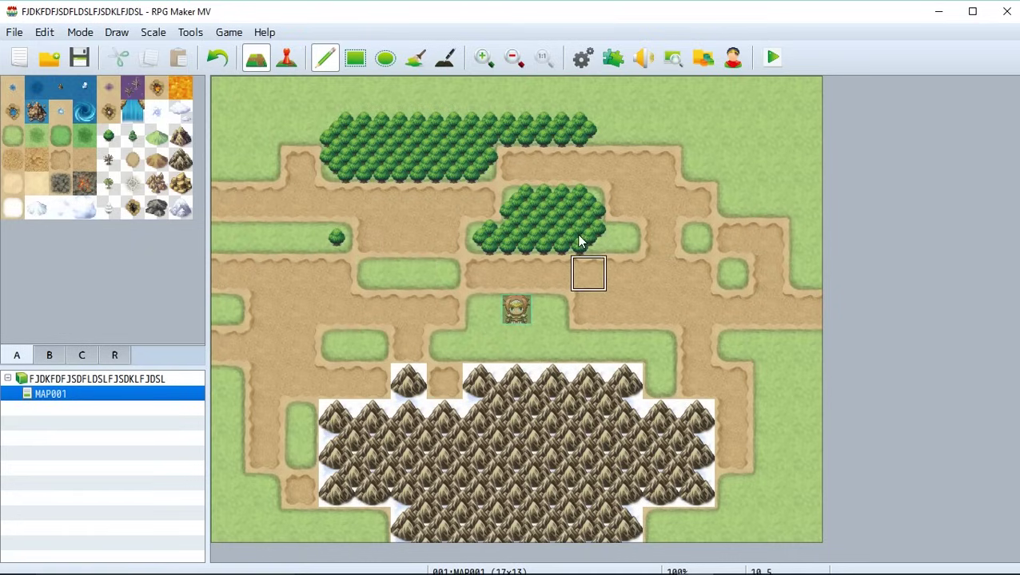
mouse_move(547, 229)
left_mouse_down()
mouse_move(685, 285)
mouse_move(420, 218)
mouse_move(575, 128)
mouse_move(267, 254)
mouse_move(630, 206)
mouse_move(292, 186)
left_mouse_up()
Pick the mountain tile from the map and cover the middle and right with mountains.
right_click(405, 415)
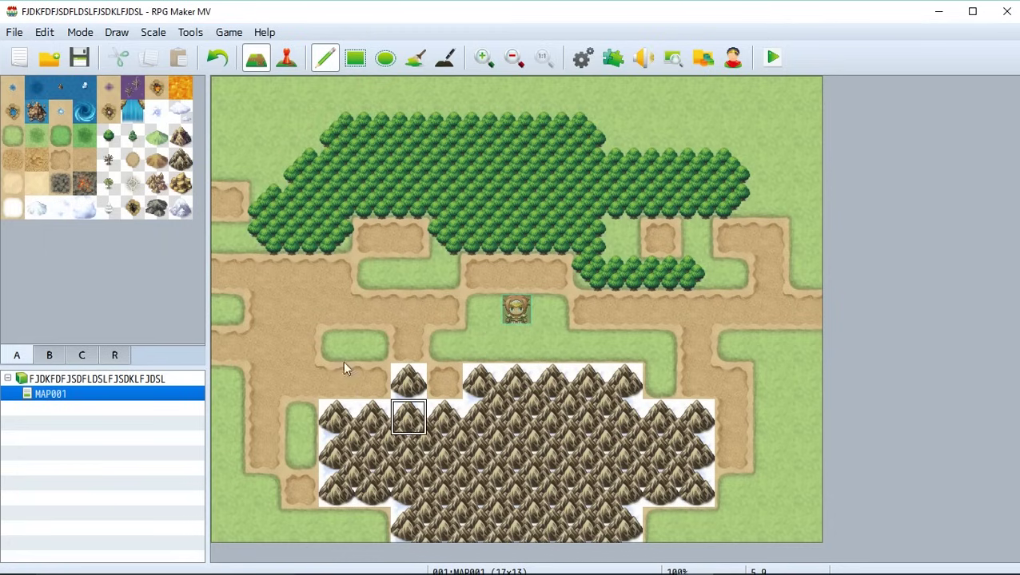
left_click(339, 352)
left_click(300, 309)
mouse_move(621, 499)
left_mouse_down()
mouse_move(213, 350)
mouse_move(591, 375)
mouse_move(479, 351)
mouse_move(703, 315)
left_mouse_up()
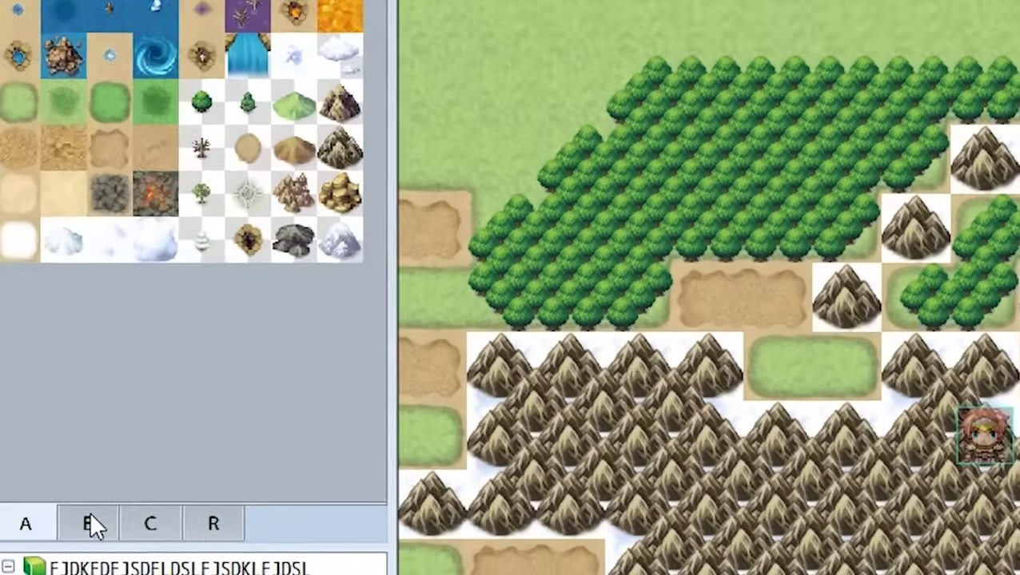
Select a 3x3 tile block from tileset C and rectangle-fill the map back to plain grass.
left_click(90, 523)
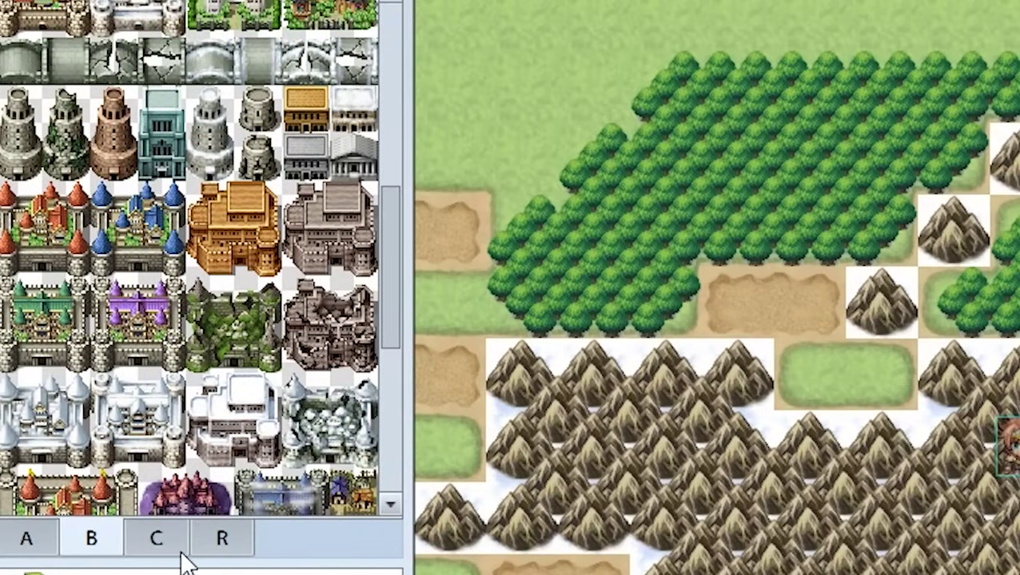
left_click(152, 526)
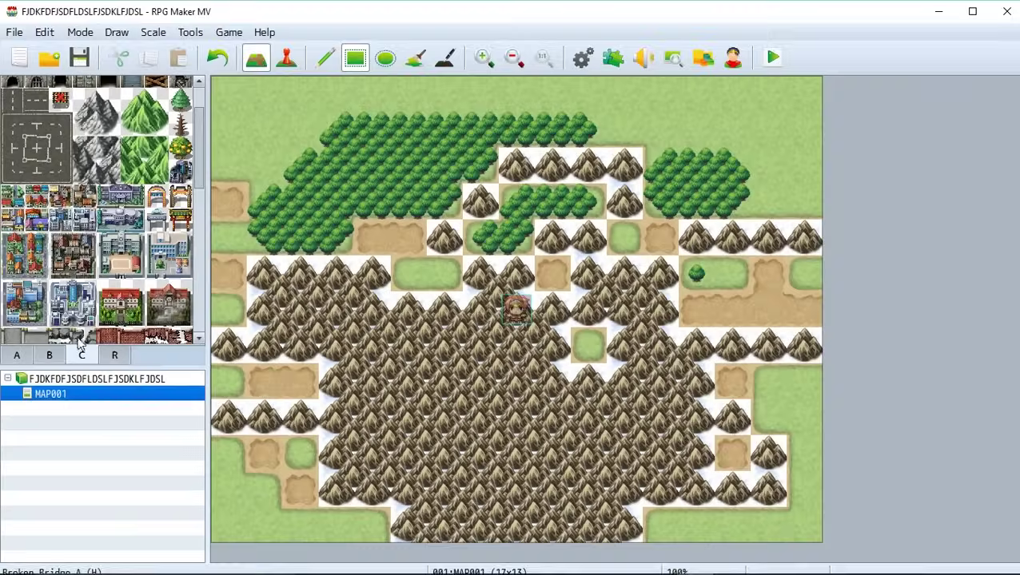
left_click_drag(16, 140, 62, 170)
left_click(285, 140)
left_click_drag(286, 140, 375, 203)
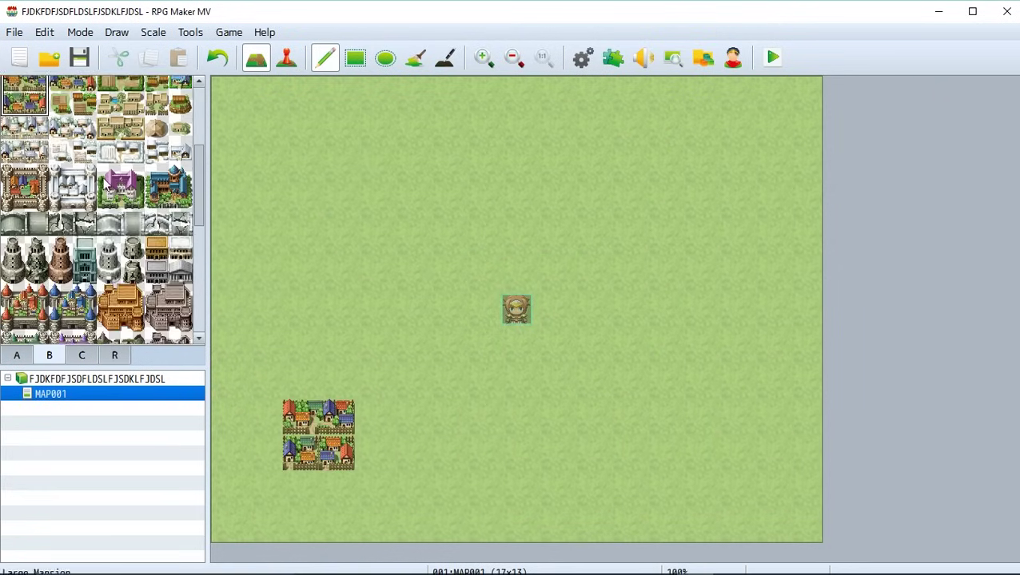
Place a grey mountain cluster above the centre and green mountains in the upper right.
left_click(715, 296)
left_click(82, 354)
left_click(97, 112)
left_click(425, 183)
left_click_drag(392, 215, 460, 256)
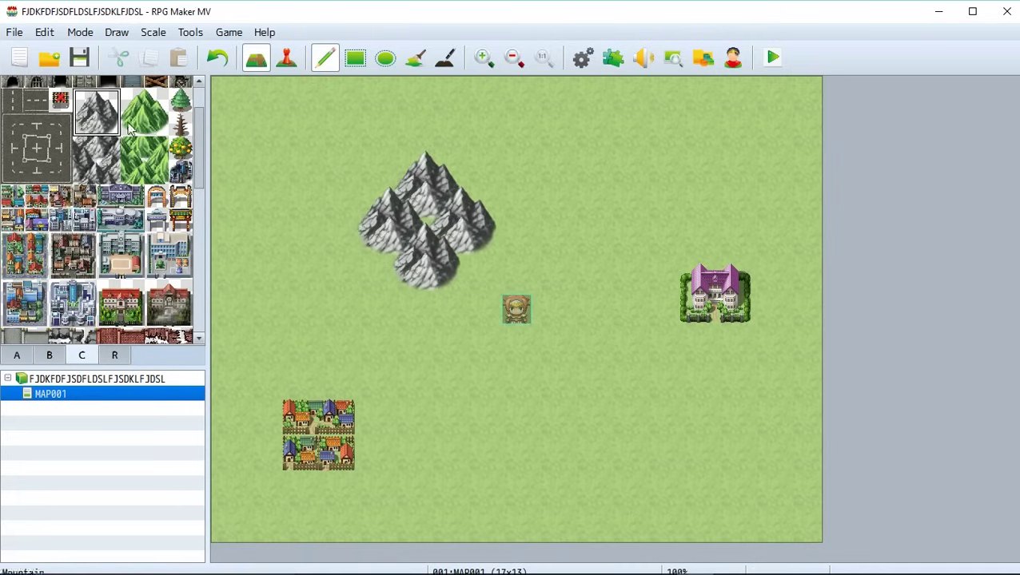
left_click(144, 112)
left_click_drag(644, 148, 660, 185)
Add the blue building below the centre and paint sand roads linking the town and mansion.
scroll(103, 208, "down", 5)
left_click(12, 184)
left_click(589, 400)
left_click(16, 354)
left_click(12, 160)
mouse_move(516, 308)
left_mouse_down()
mouse_move(481, 314)
mouse_move(384, 460)
left_mouse_up()
mouse_move(555, 310)
left_mouse_down()
mouse_move(660, 343)
mouse_move(551, 417)
mouse_move(591, 456)
left_mouse_up()
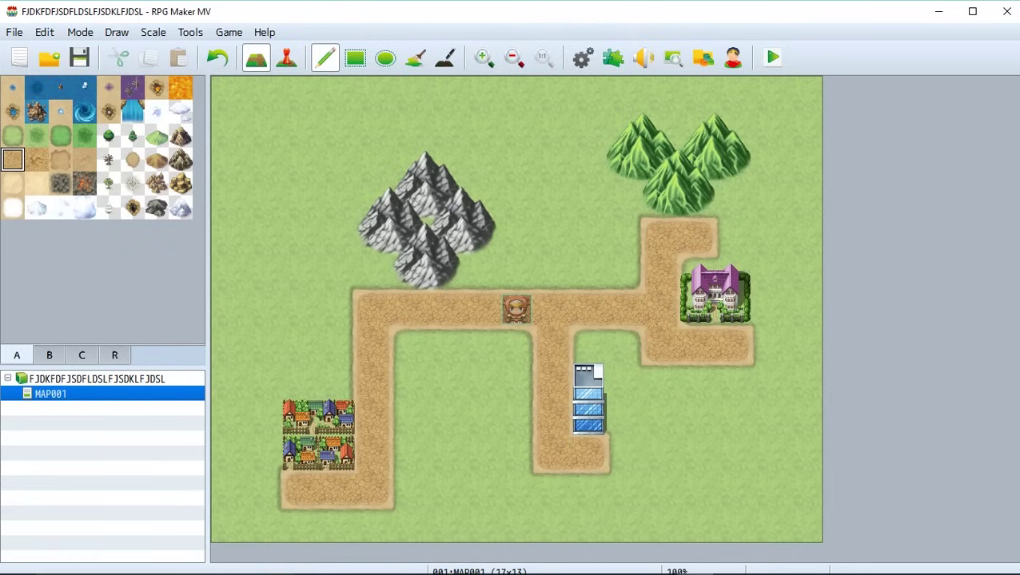
Open File > Deployment and save the pending changes when prompted.
left_click(10, 36)
left_click(63, 123)
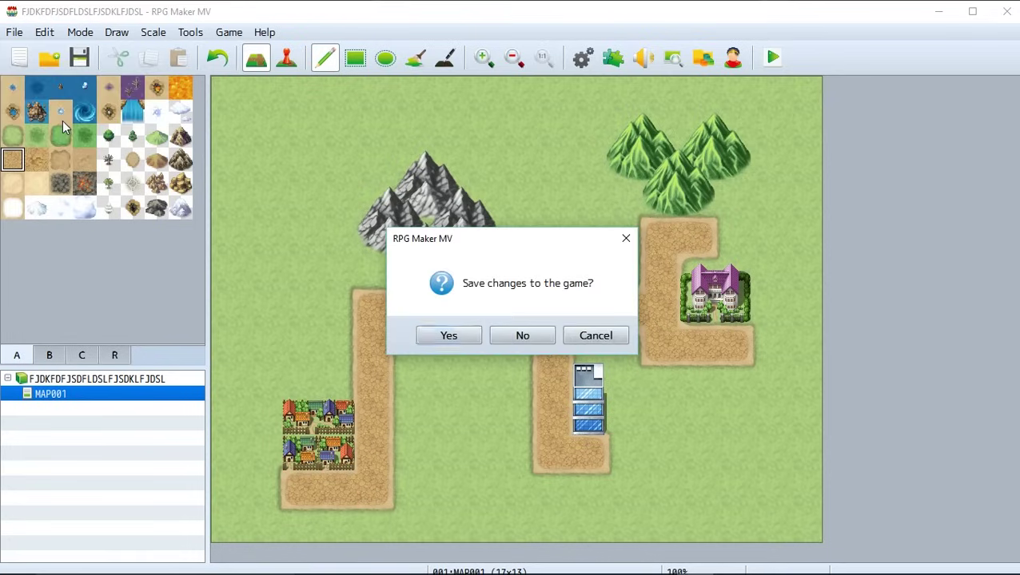
left_click(449, 335)
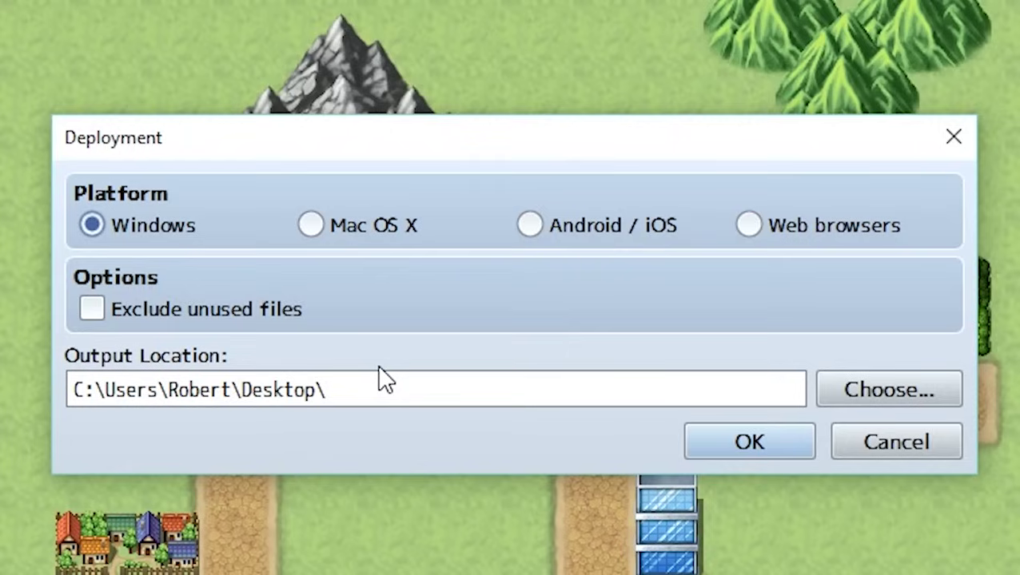
Deploy the game for Windows to the desktop with unused files excluded.
left_click(315, 226)
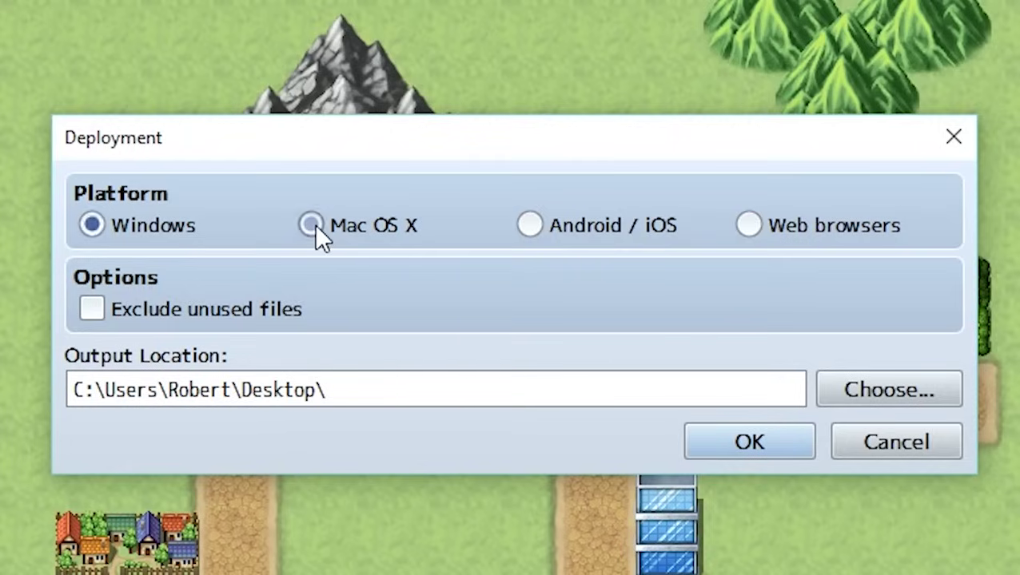
left_click(97, 214)
left_click(108, 310)
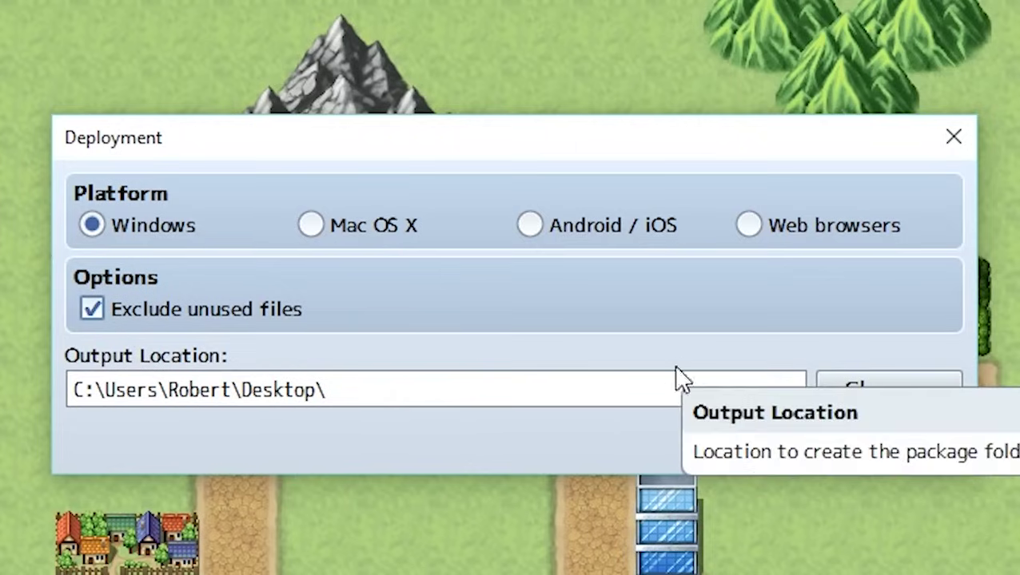
left_click(541, 225)
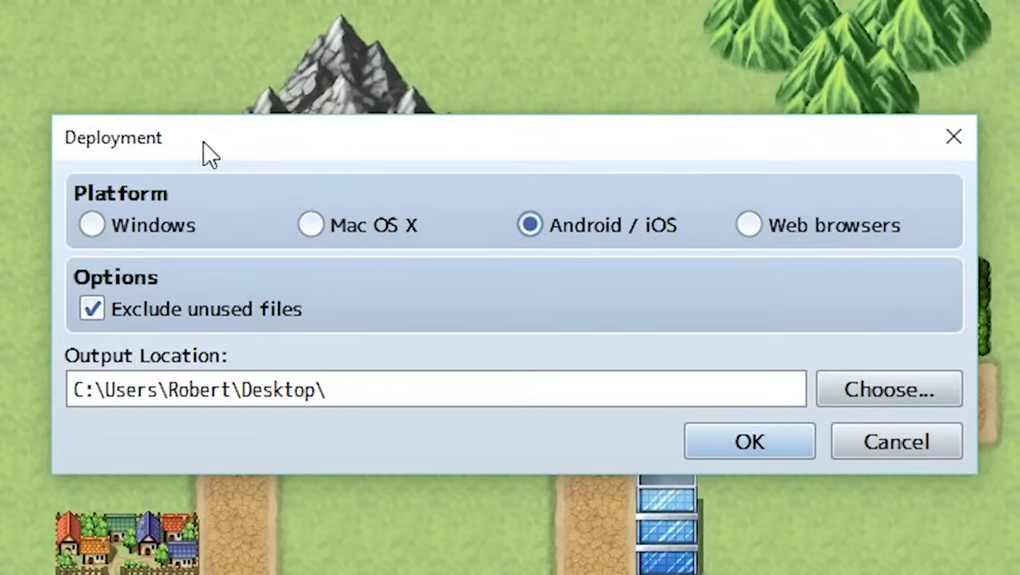
left_click(94, 225)
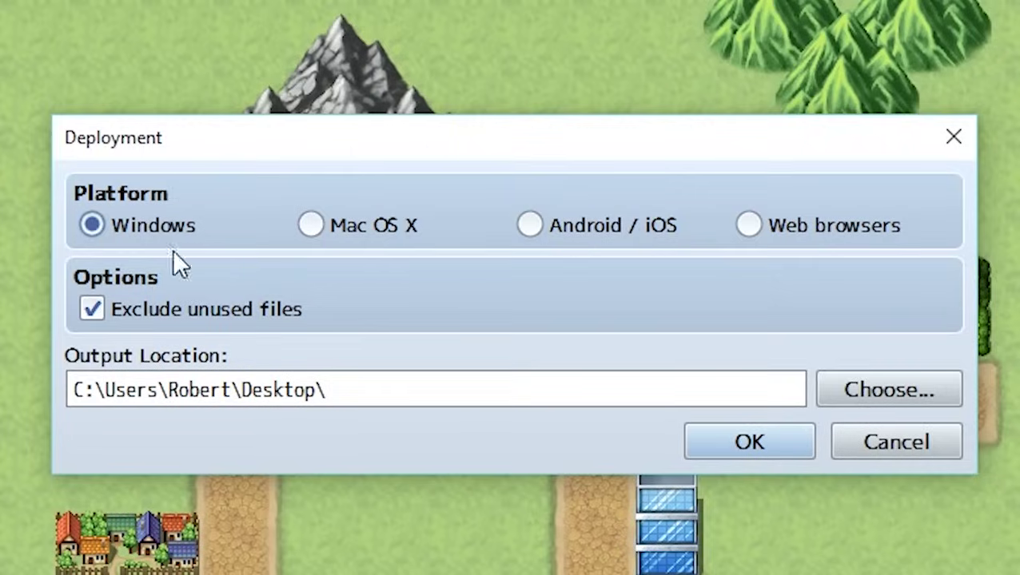
left_click(724, 439)
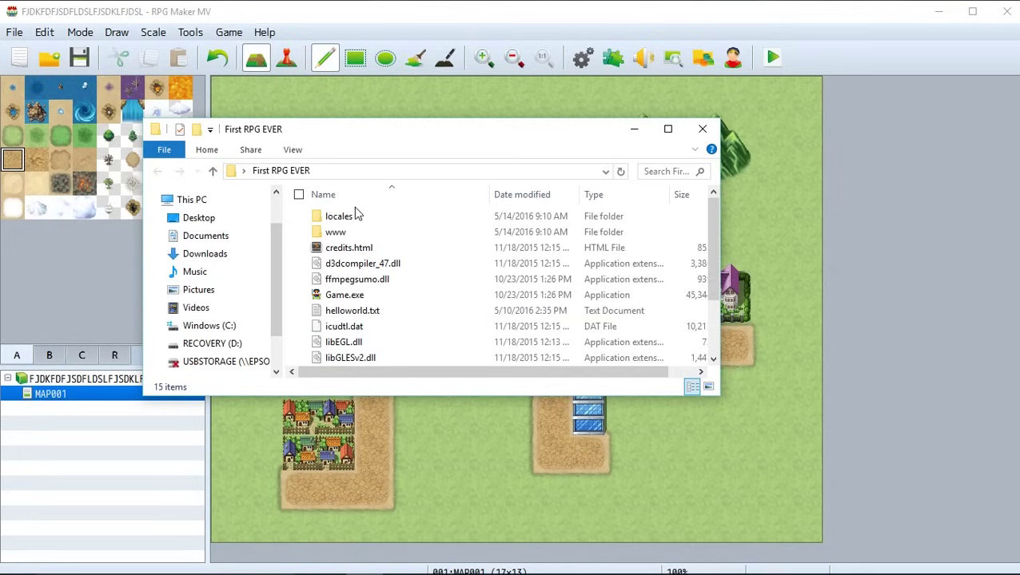
Launch Game.exe from the deployed First RPG EVER output folder.
left_click(379, 302)
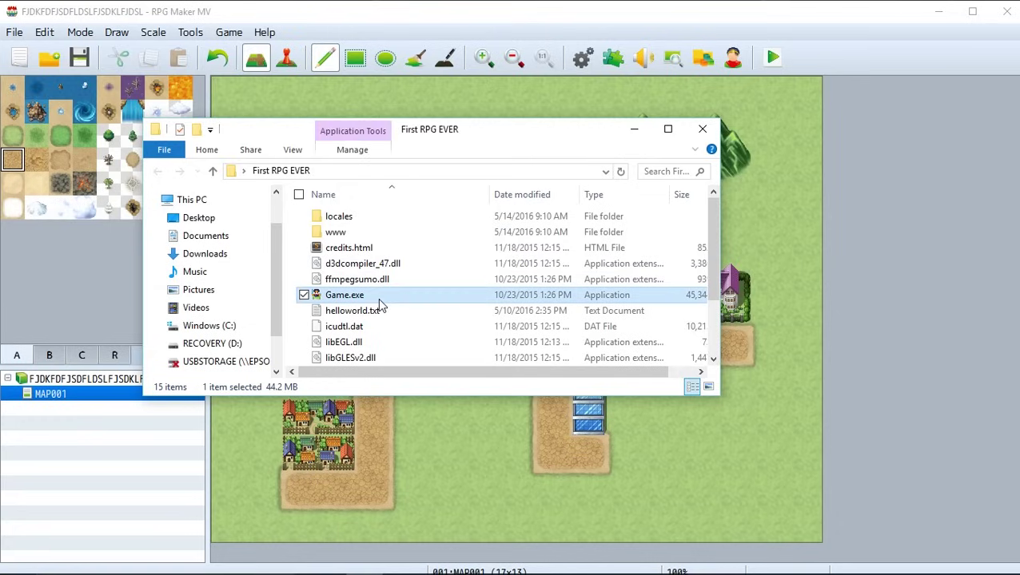
double_click(379, 302)
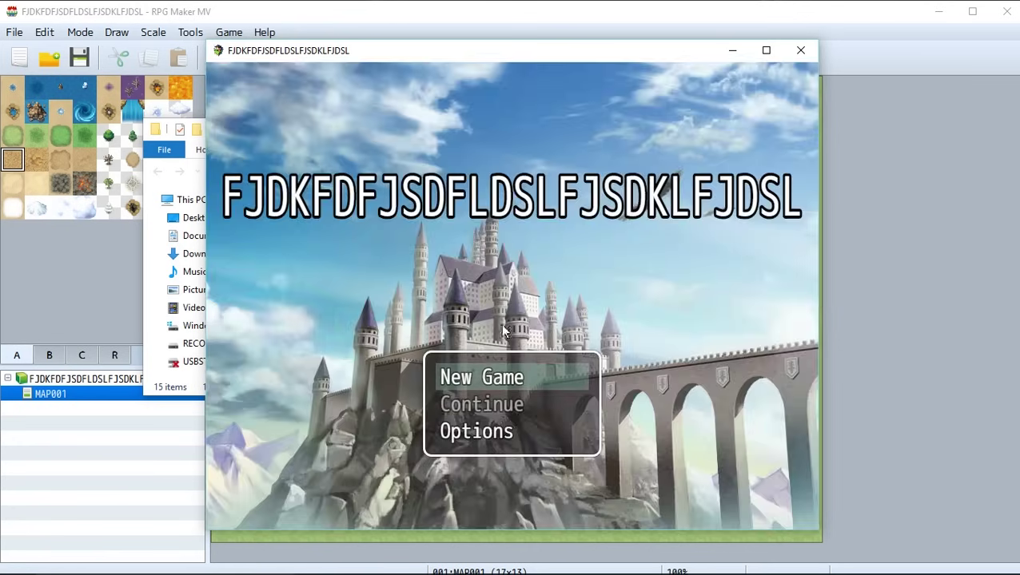
Start a New Game and walk the party around the village roads and over the blue tile.
left_click(516, 382)
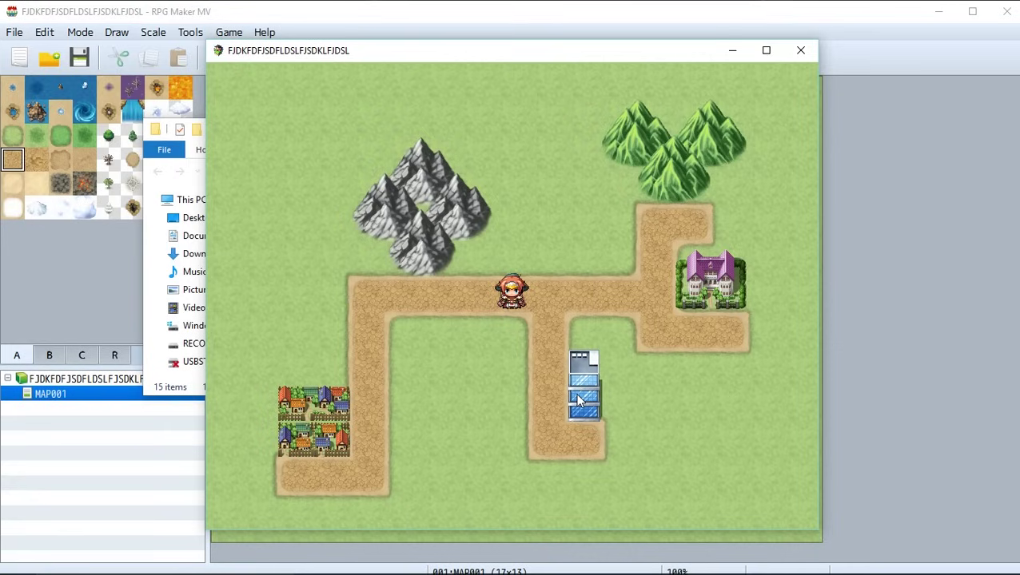
key("Left")
key("Left")
key("Left")
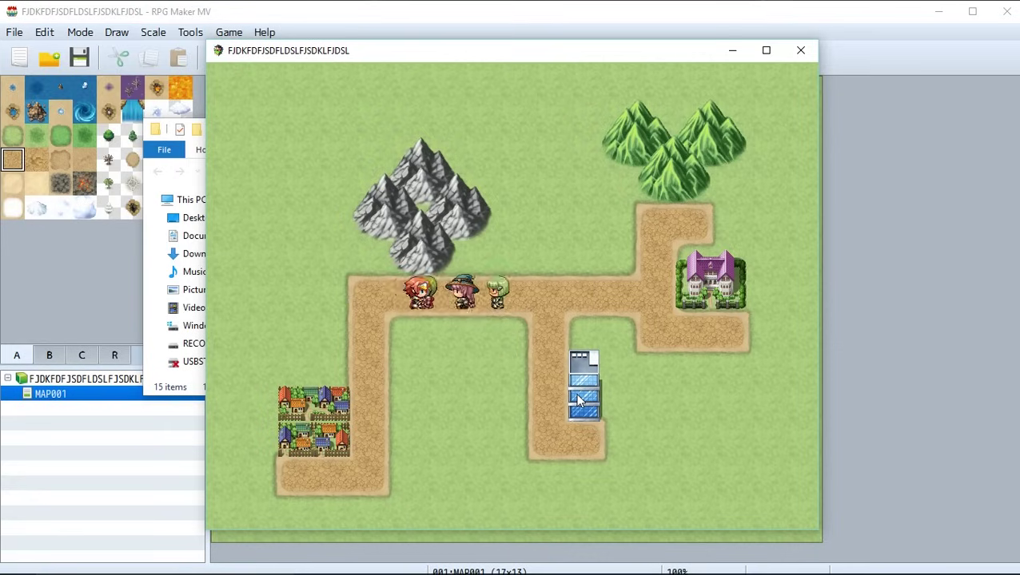
key("Down")
key("Down")
key("Down")
key("Down")
key("Down")
key("Left")
key("Left")
key("Up")
key("Up")
key("Up")
key("Up")
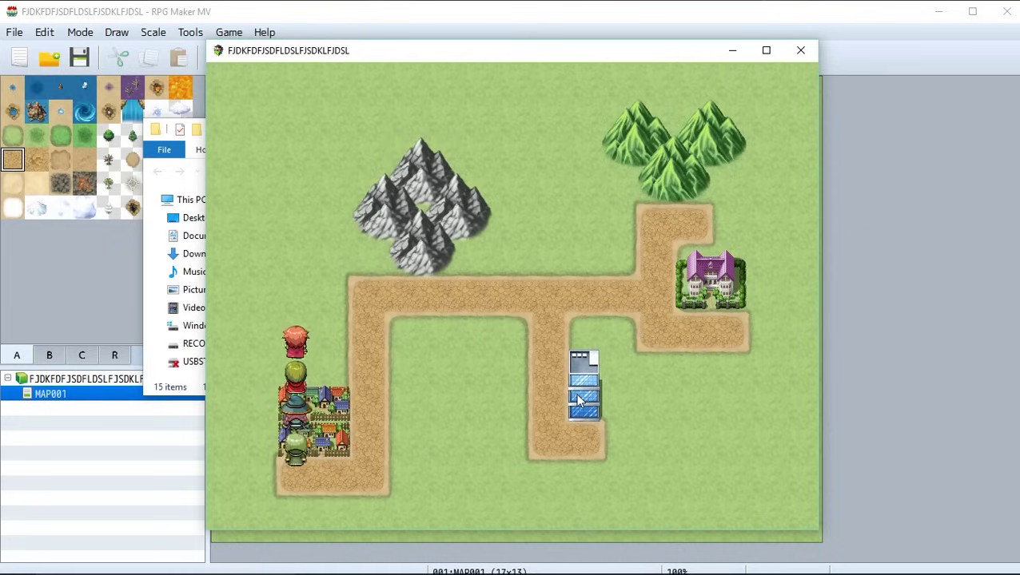
key("Right")
key("Right")
key("Down")
key("Down")
key("Down")
key("Down")
key("Down")
key("Right")
key("Right")
key("Right")
key("Right")
key("Right")
key("Right")
key("Up")
key("Up")
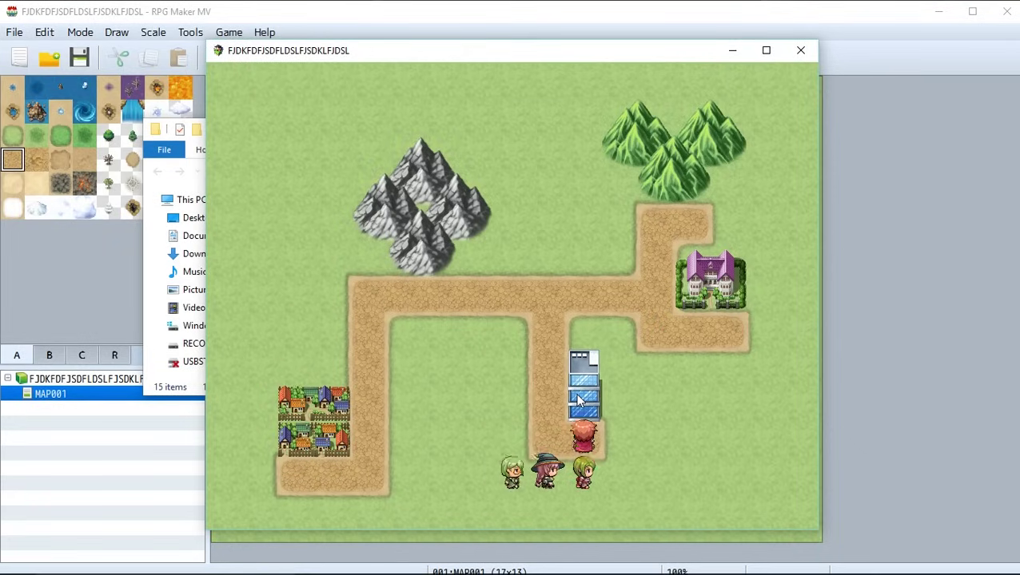
key("Down")
key("Right")
key("Right")
Walk the party up the right-hand road to the purple mansion, then back down toward town.
key("Up")
key("Up")
key("Up")
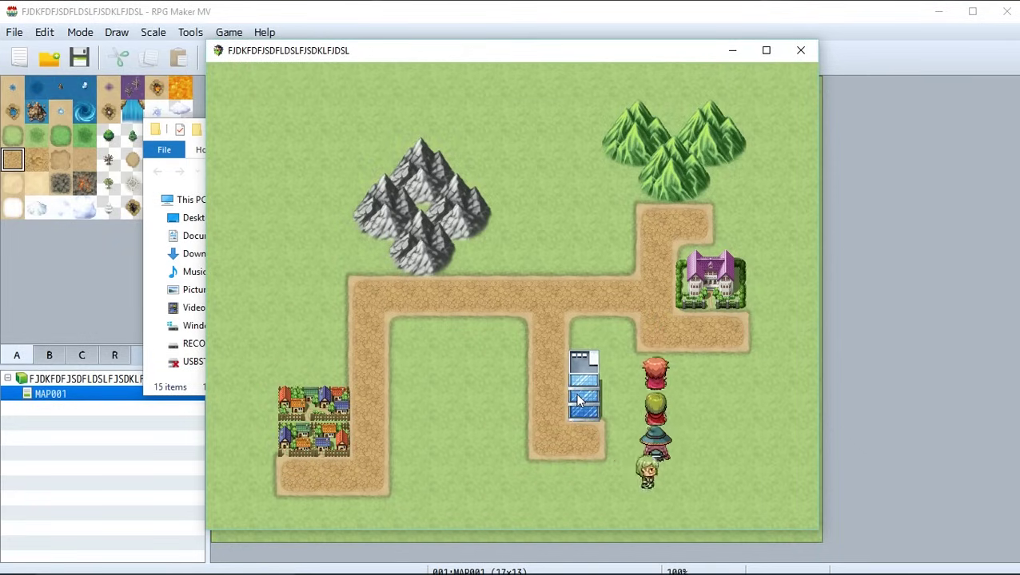
key("Up")
key("Right")
key("Right")
key("Up")
key("Left")
key("Left")
key("Up")
key("Up")
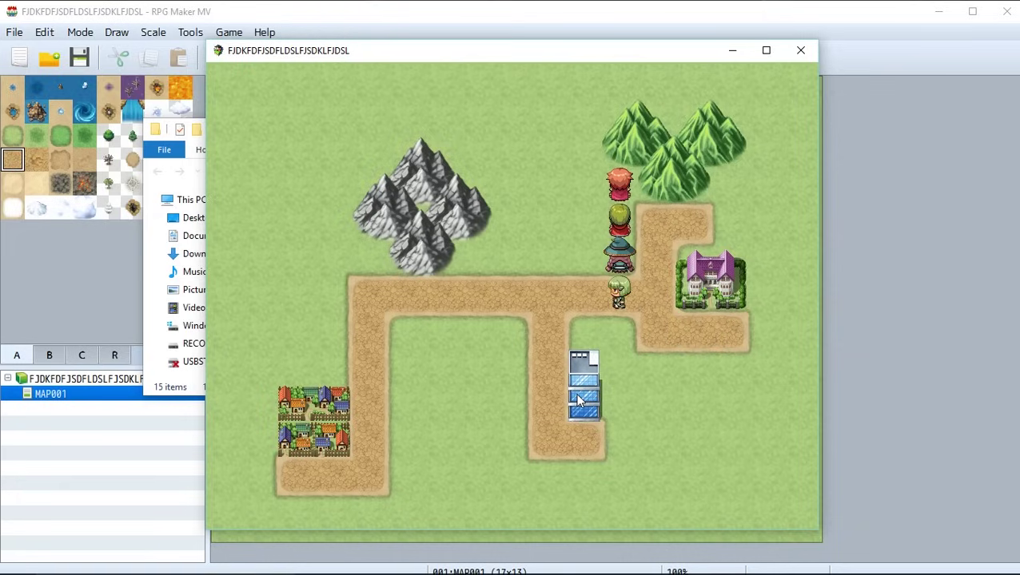
key("Down")
key("Down")
key("Down")
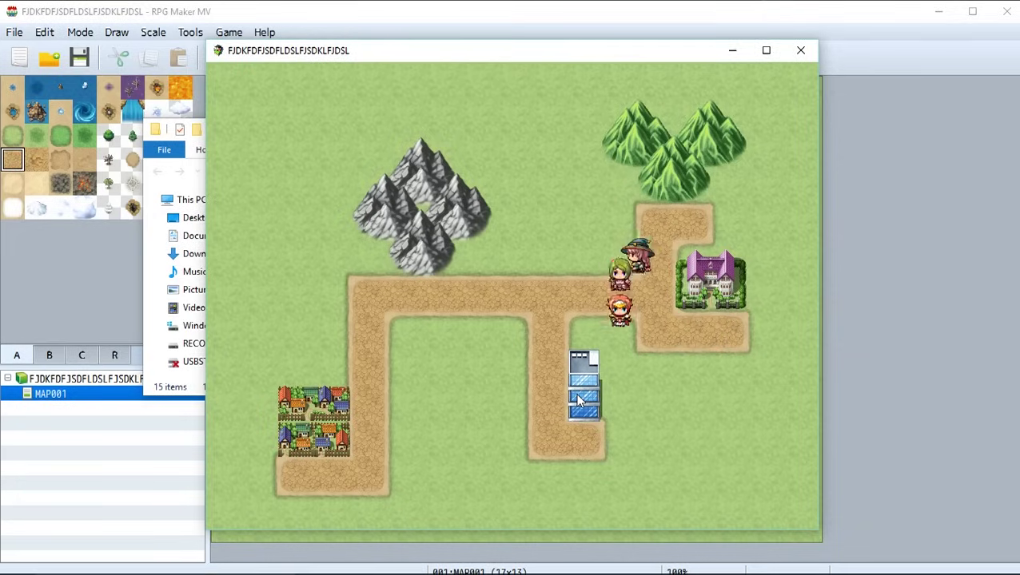
key("Left")
key("Left")
key("Down")
key("Left")
key("Left")
key("Left")
key("Left")
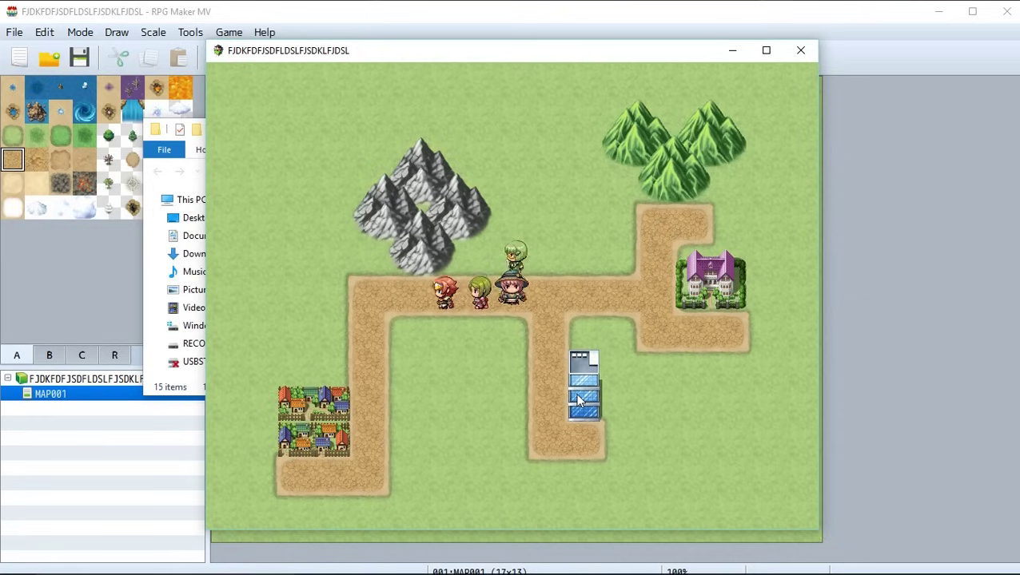
key("Down")
key("Down")
key("Down")
key("Down")
key("Down")
key("Down")
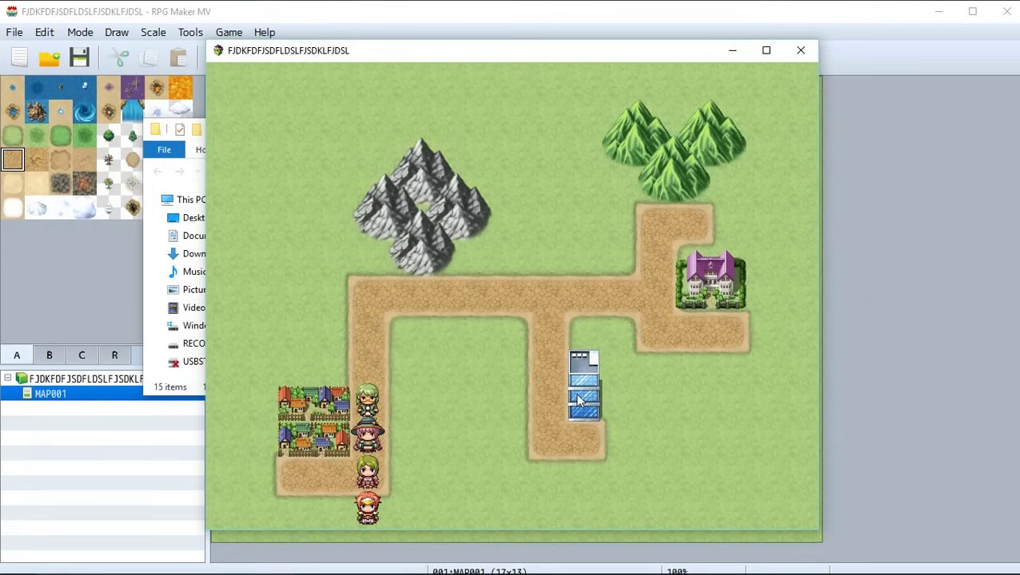